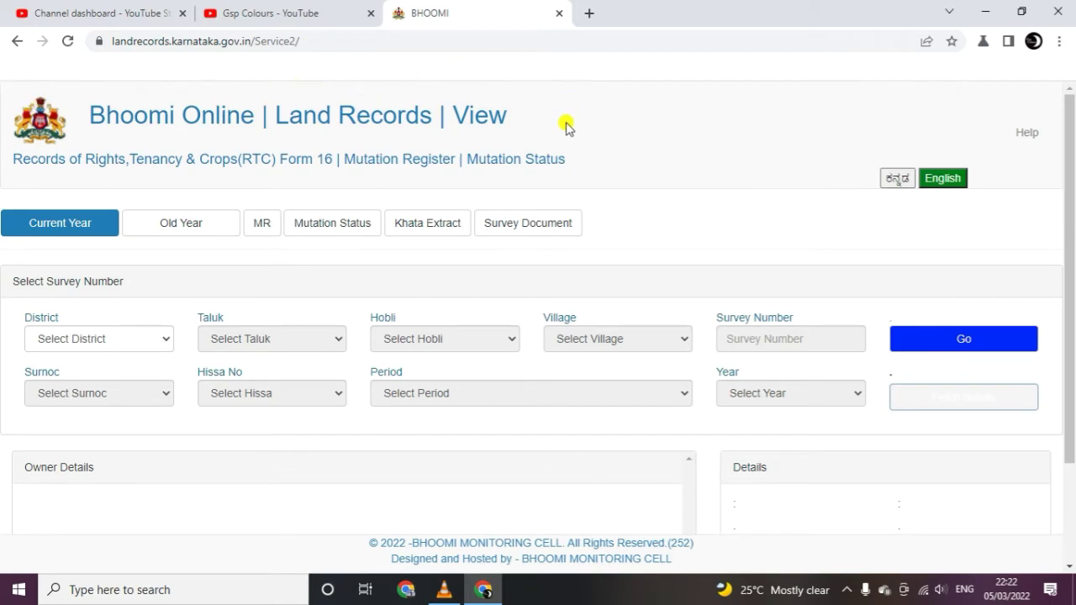
Open the Bhoomi land records service in a new browser tab and switch to the Old Year records.
click(586, 17)
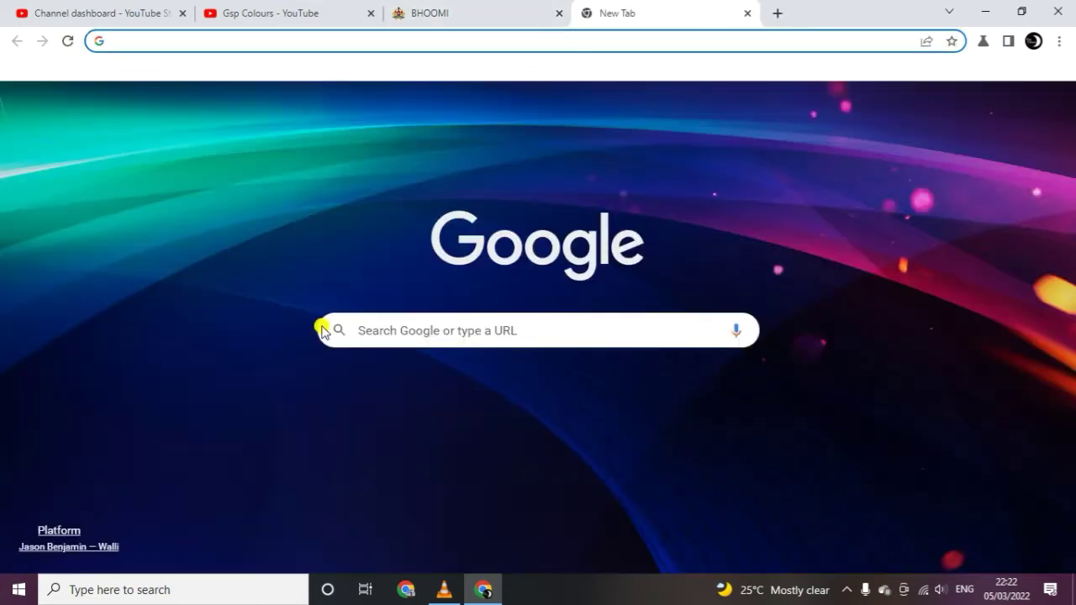
click(365, 329)
click(379, 411)
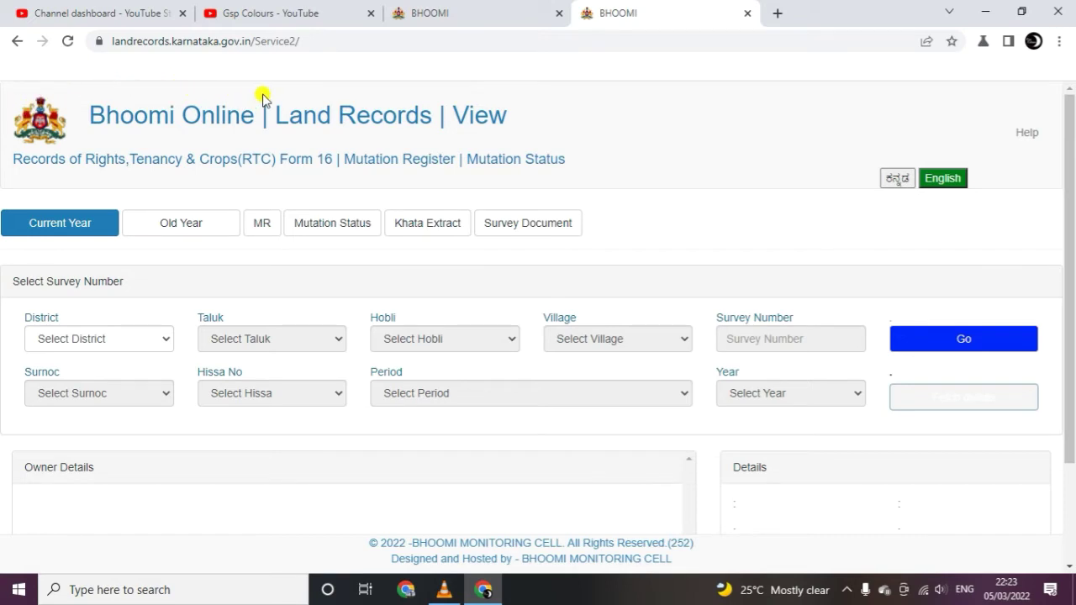
click(168, 227)
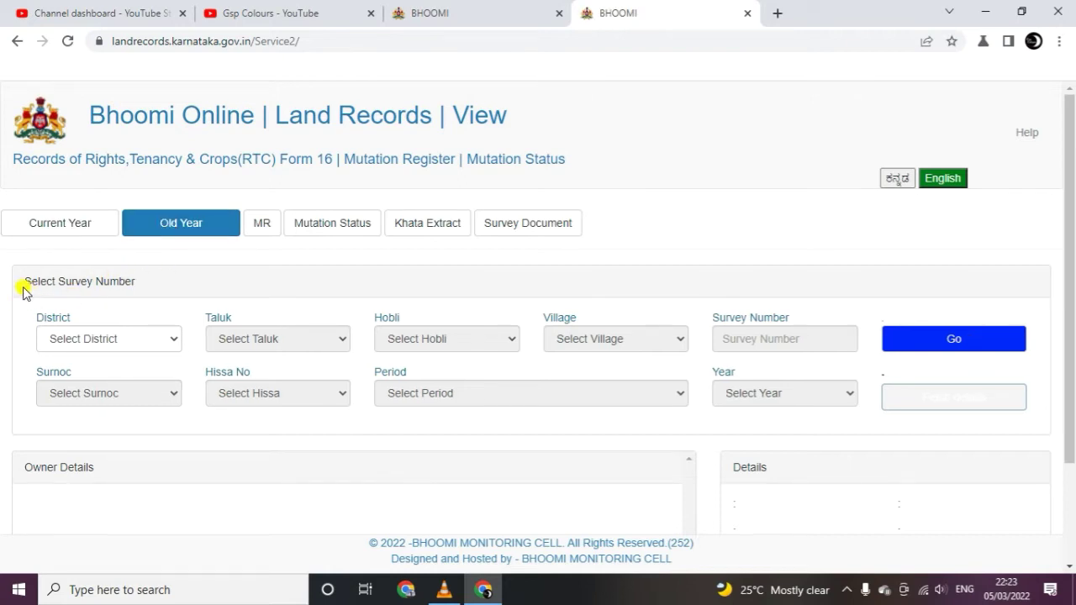
Look through the full list of available districts in the survey number form without choosing one.
click(82, 345)
scroll(106, 155, down, 2)
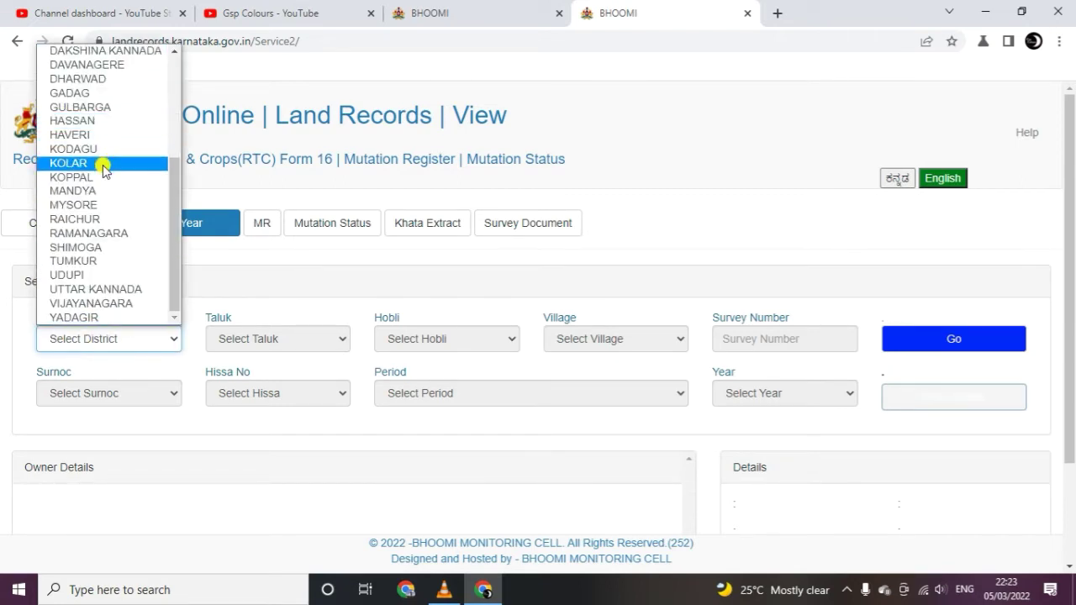
scroll(94, 193, up, 5)
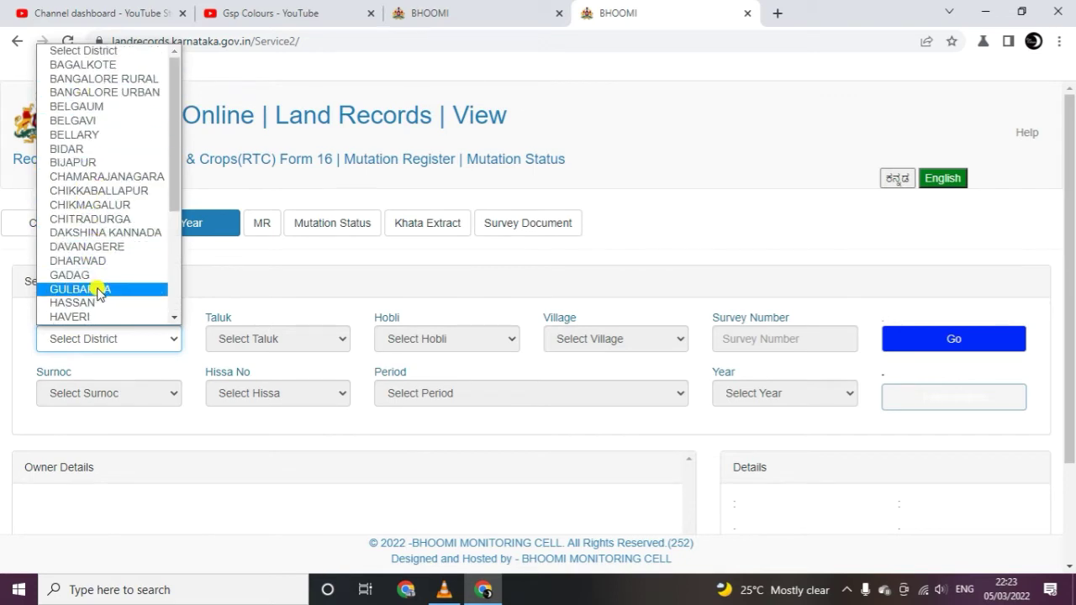
scroll(98, 296, down, 3)
scroll(98, 301, up, 3)
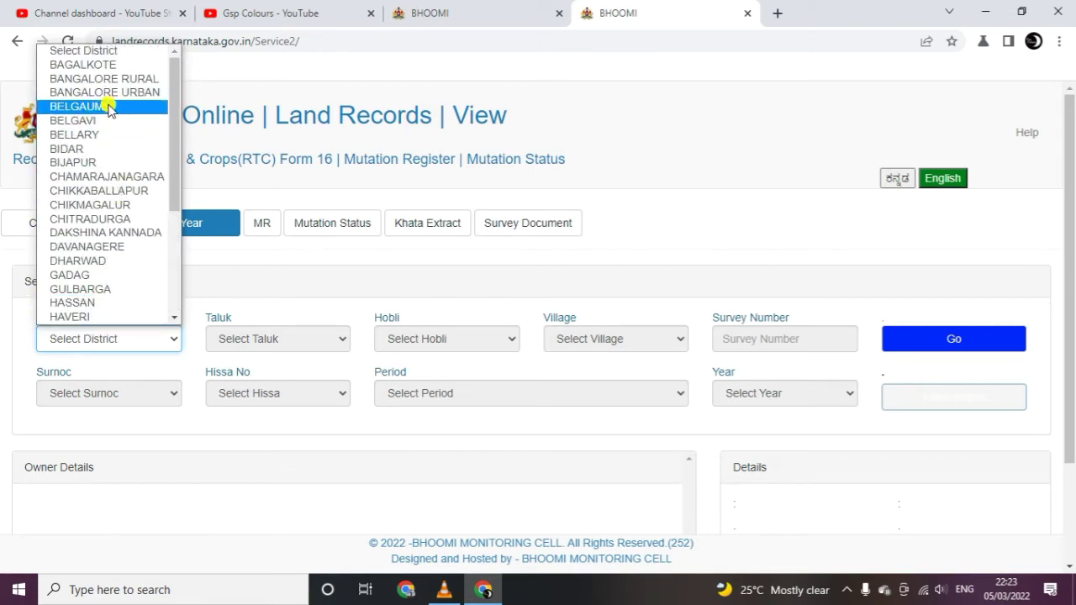
scroll(110, 107, down, 3)
scroll(107, 282, up, 3)
click(123, 350)
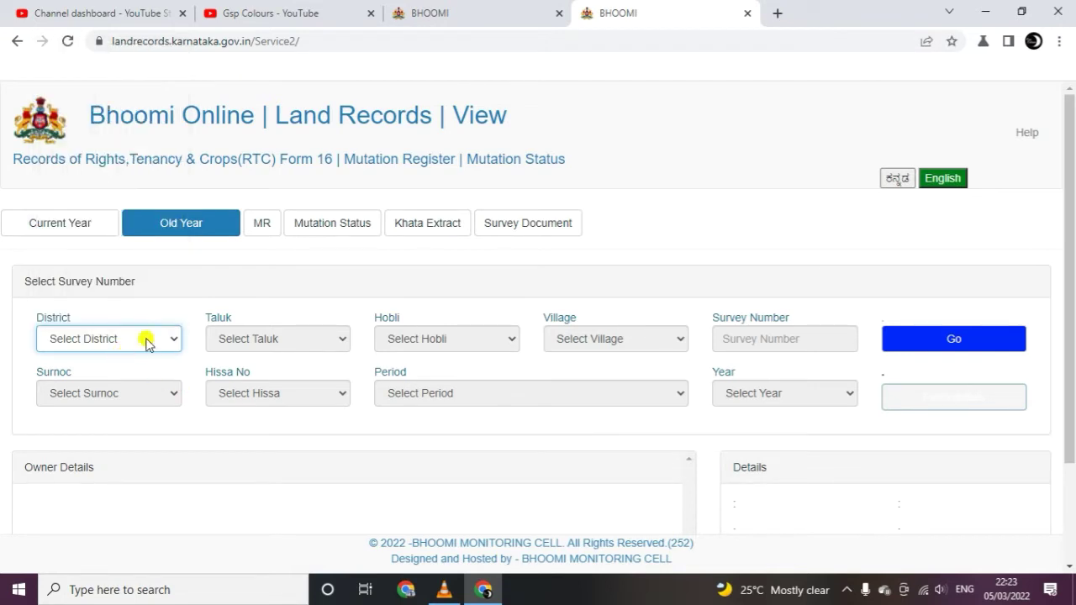
click(267, 336)
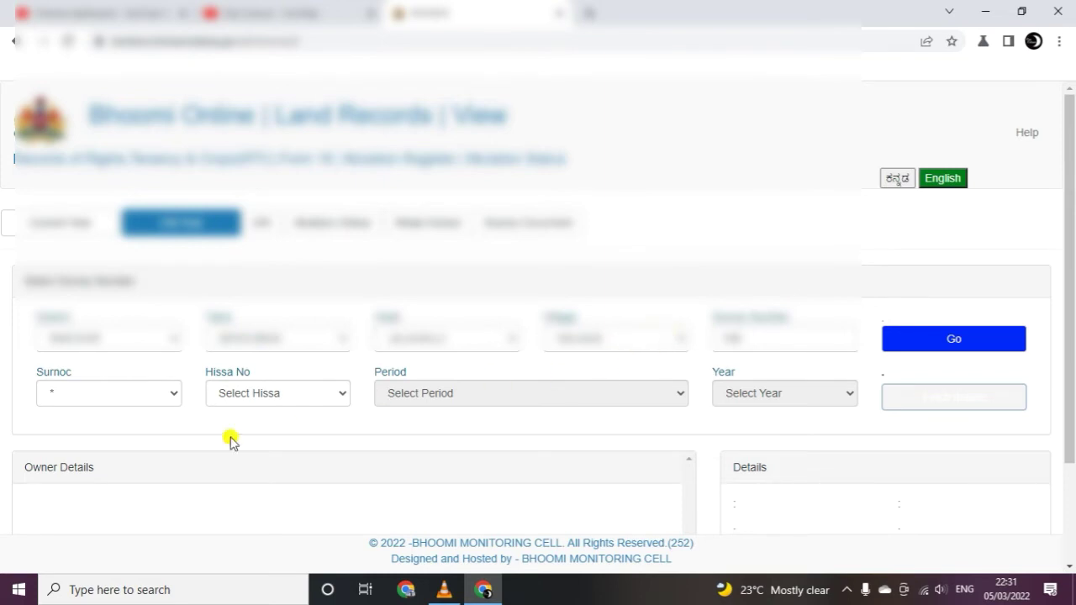
Clear the Surnoc selection and set it back to *.
click(76, 402)
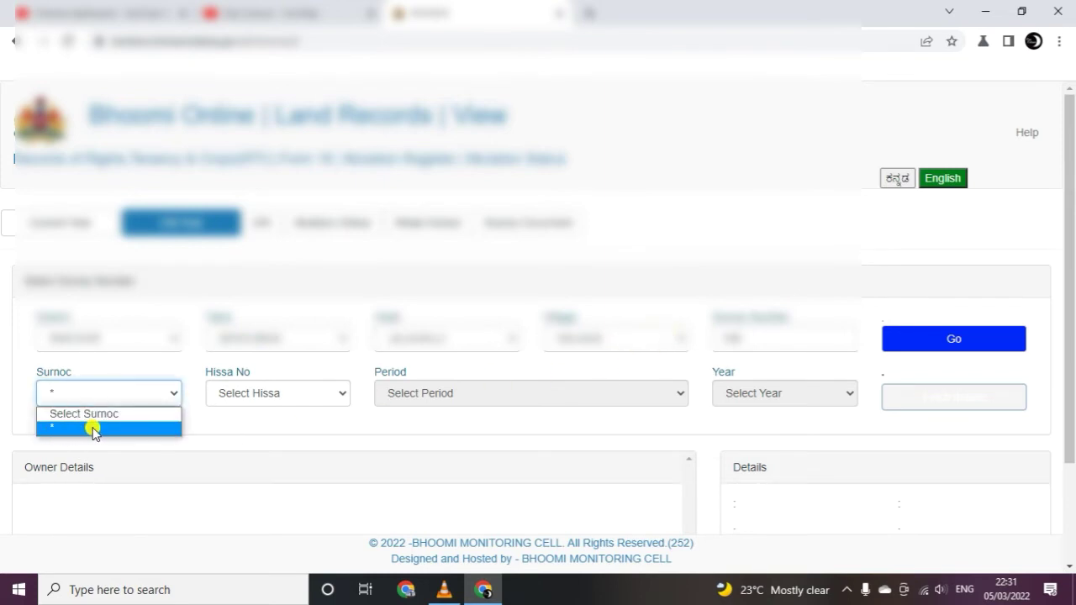
click(139, 415)
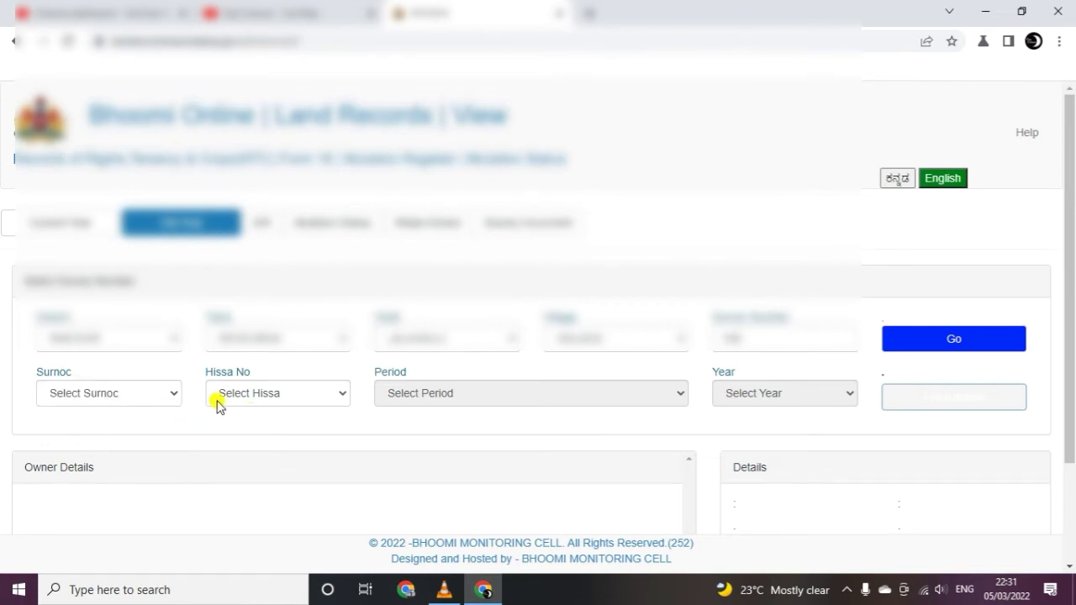
click(120, 390)
click(111, 430)
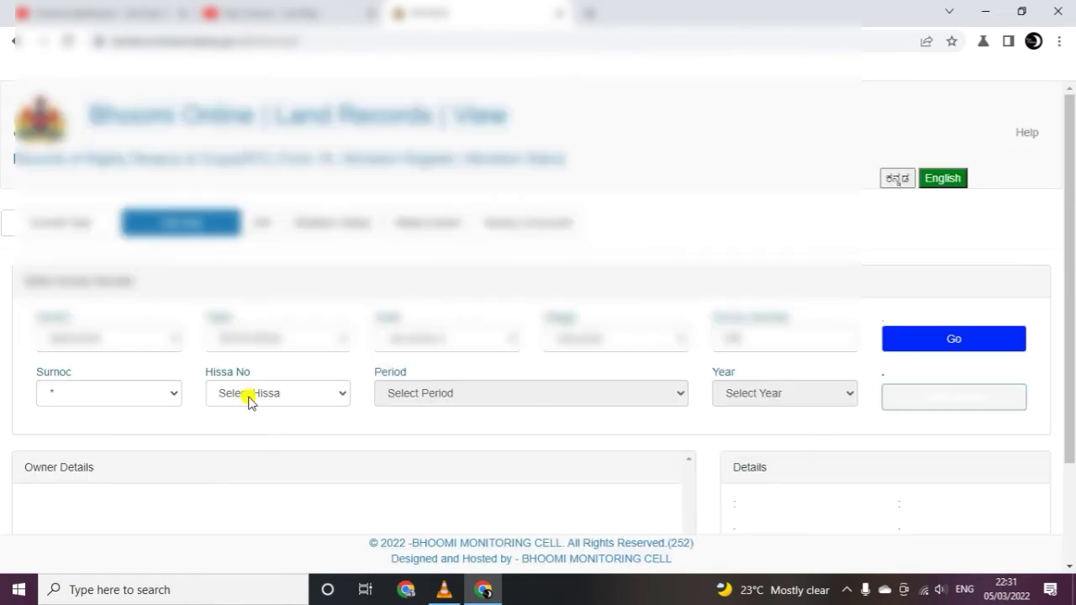
Review the available Hissa numbers for the survey number and set the Hissa No to ಆ.
click(249, 402)
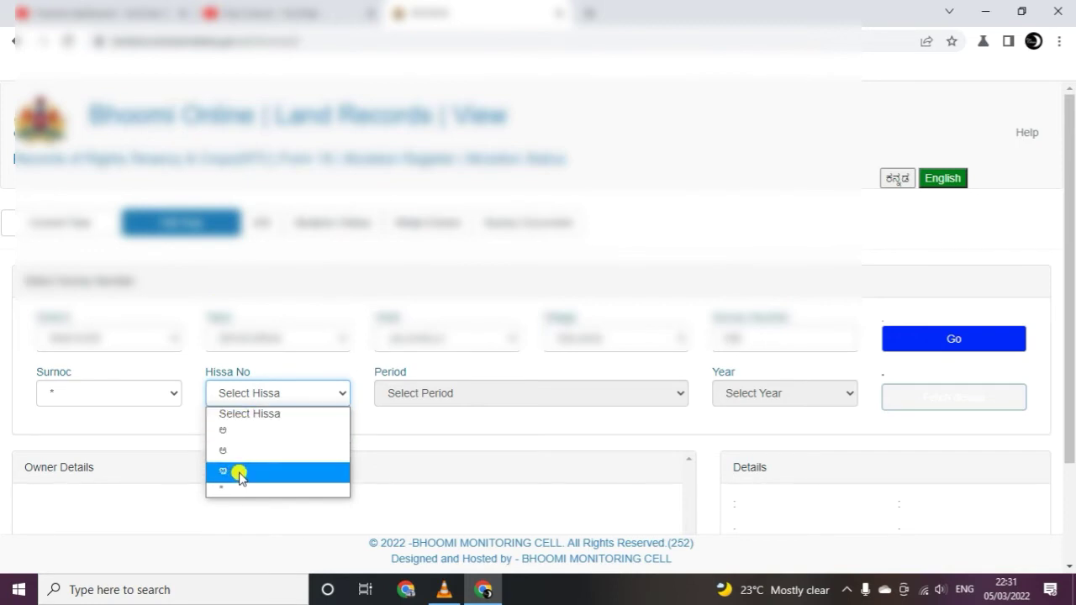
click(162, 493)
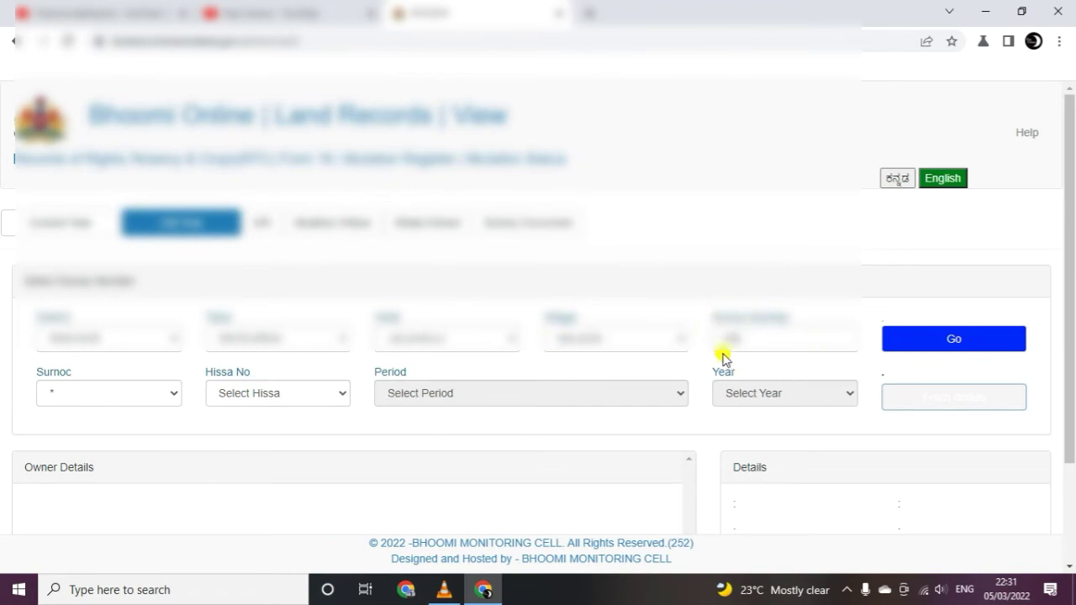
click(243, 395)
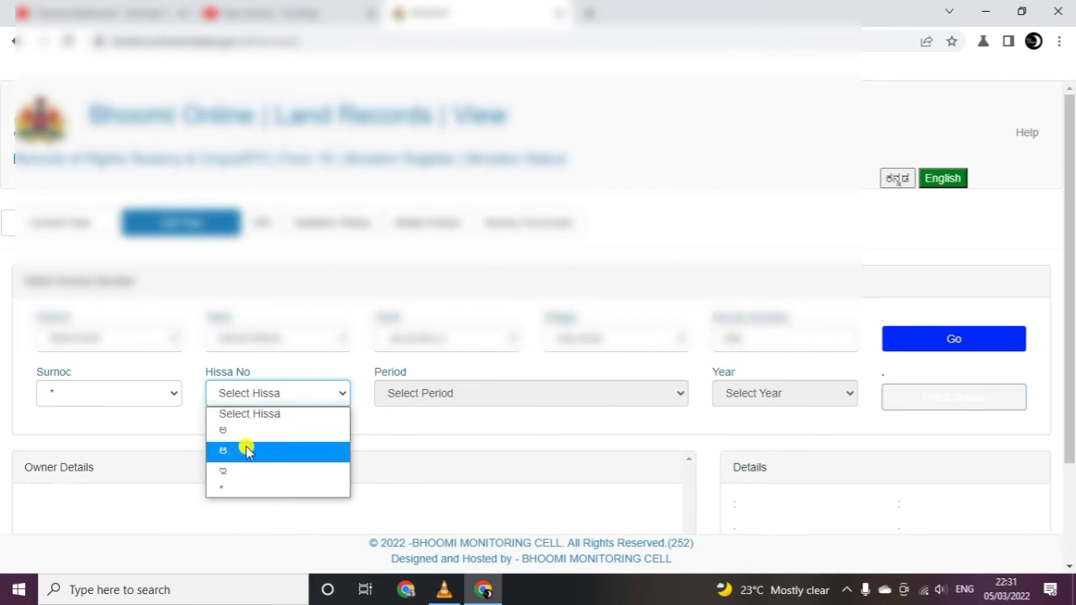
click(444, 457)
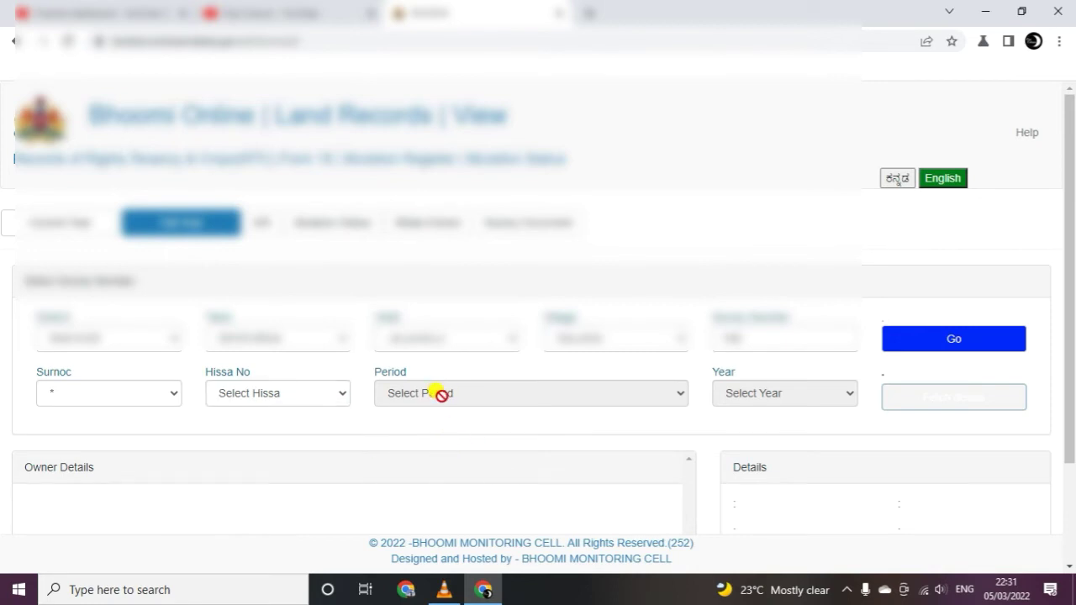
click(250, 401)
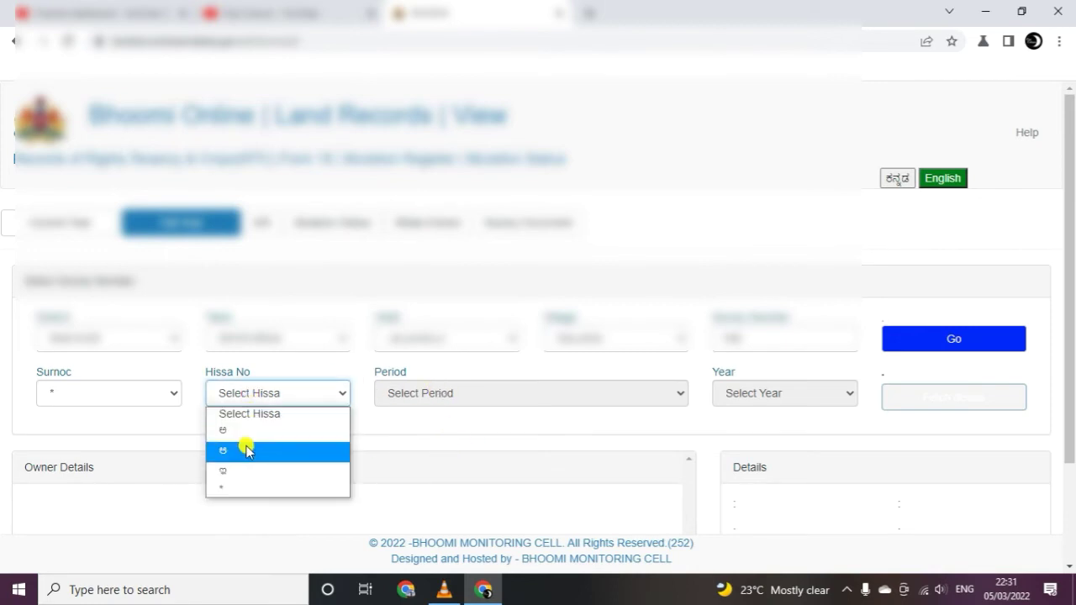
click(243, 447)
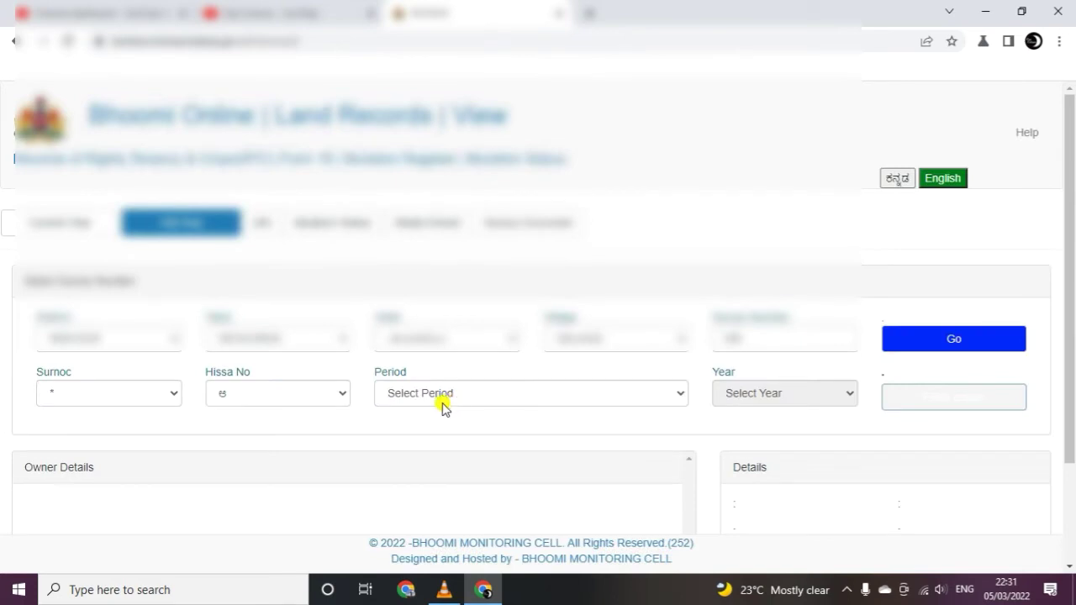
click(434, 404)
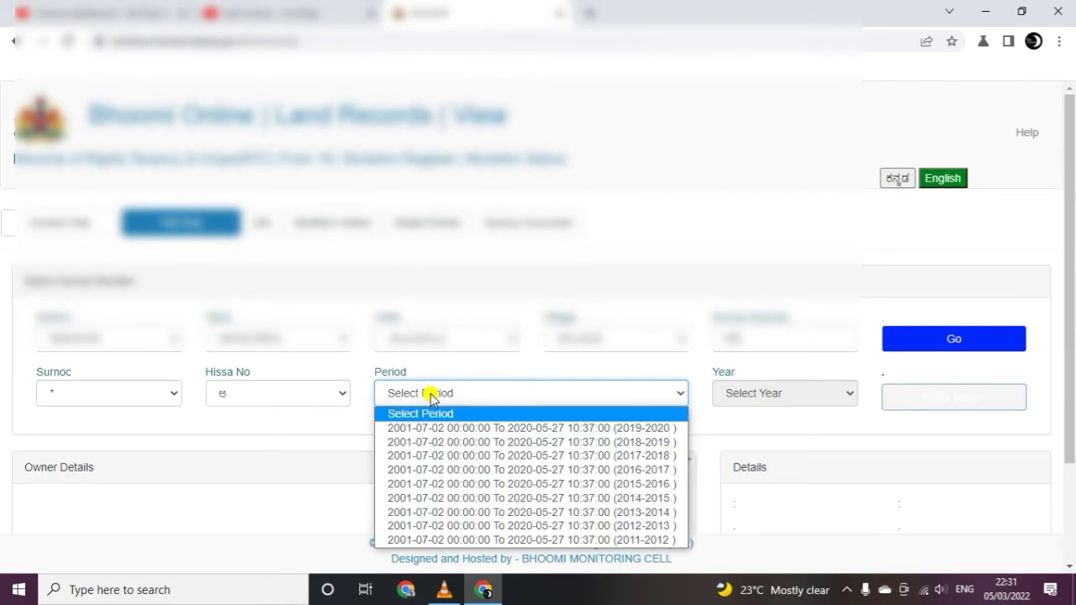
scroll(441, 411, down, 2)
click(428, 259)
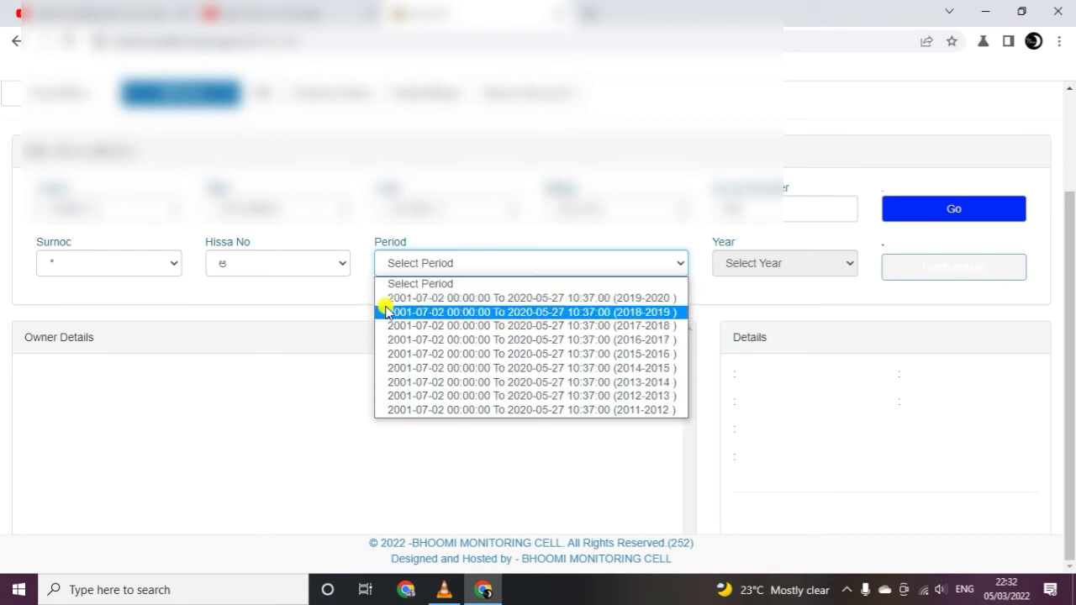
click(463, 299)
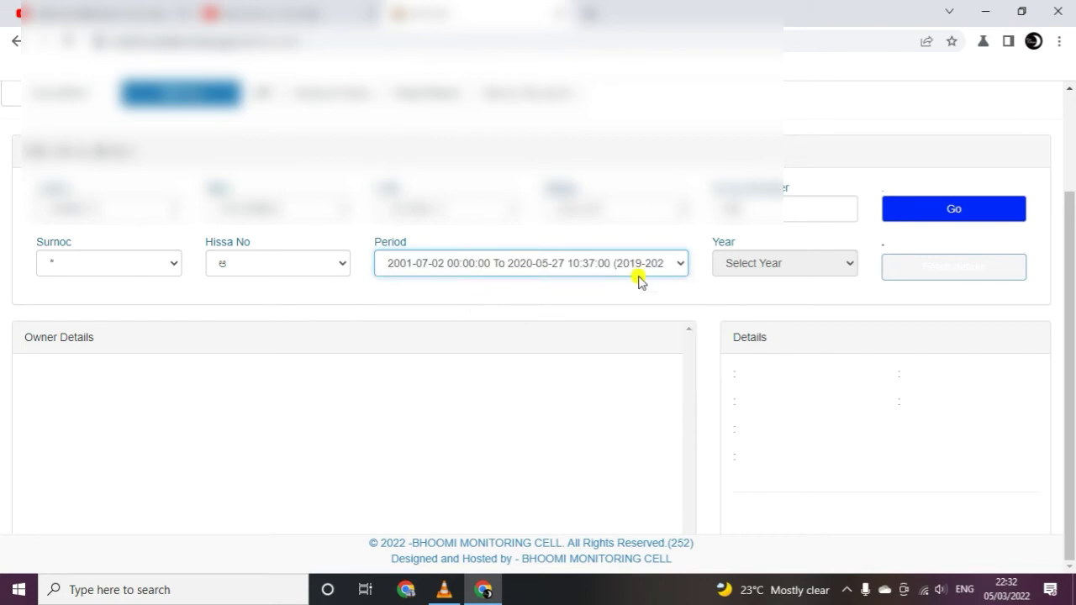
Set the Year to 2001-2002 and fetch the owner and land details.
click(745, 266)
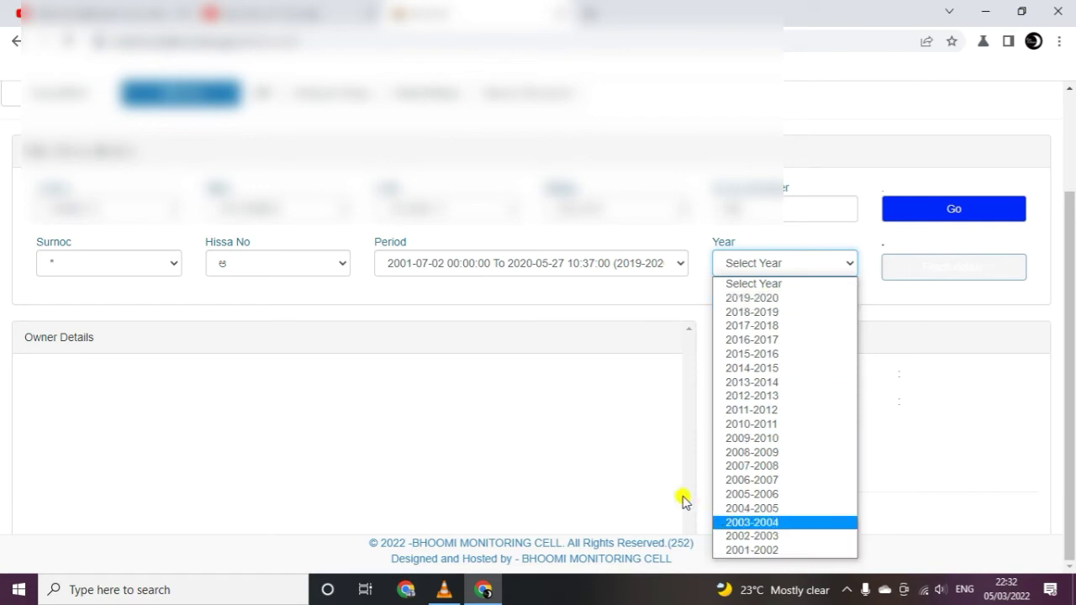
click(657, 408)
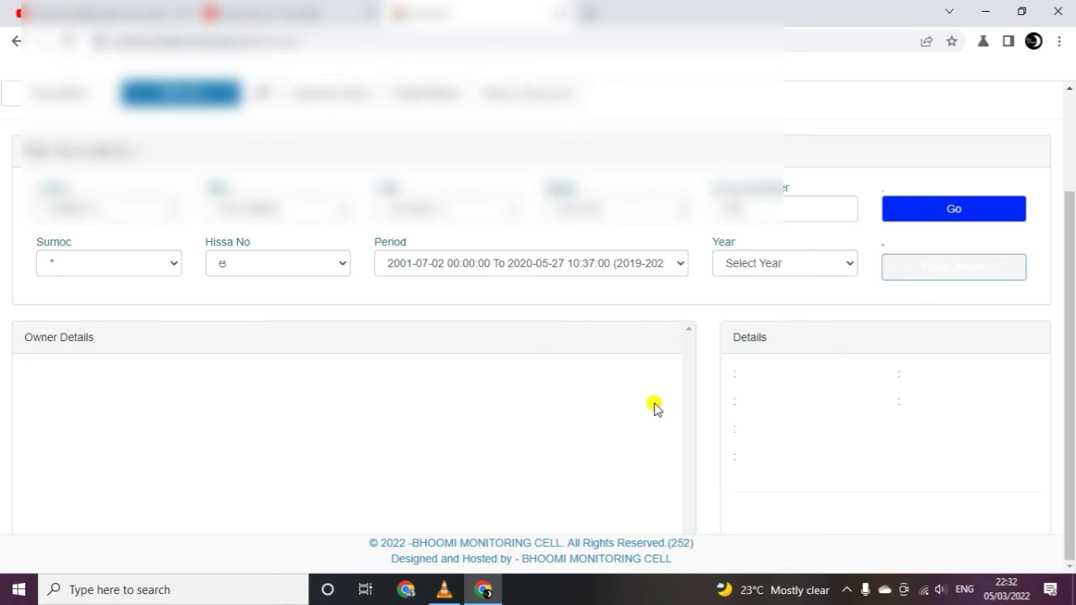
click(788, 266)
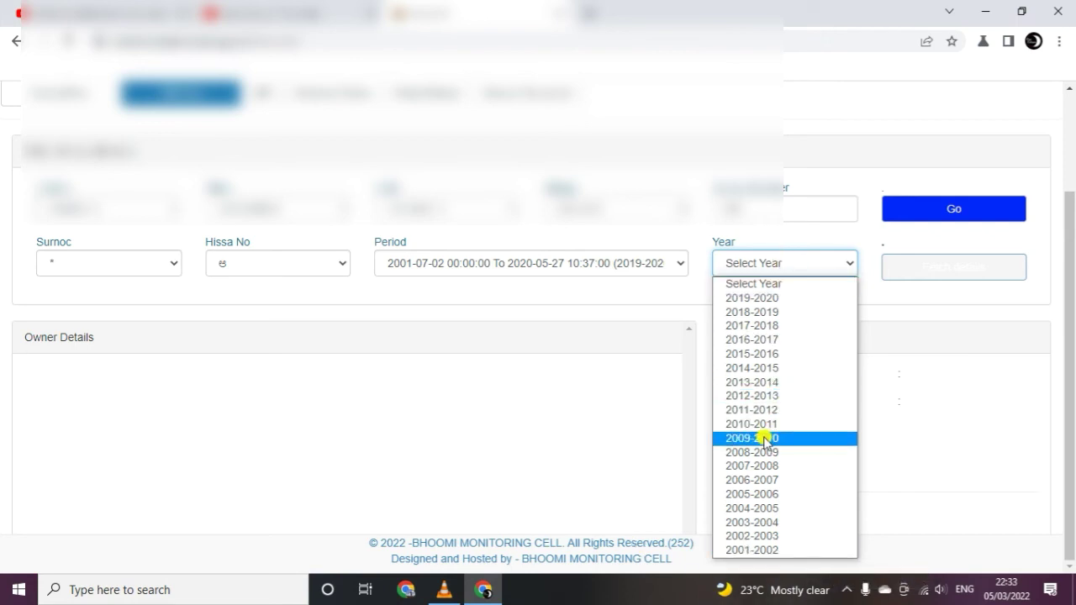
click(754, 550)
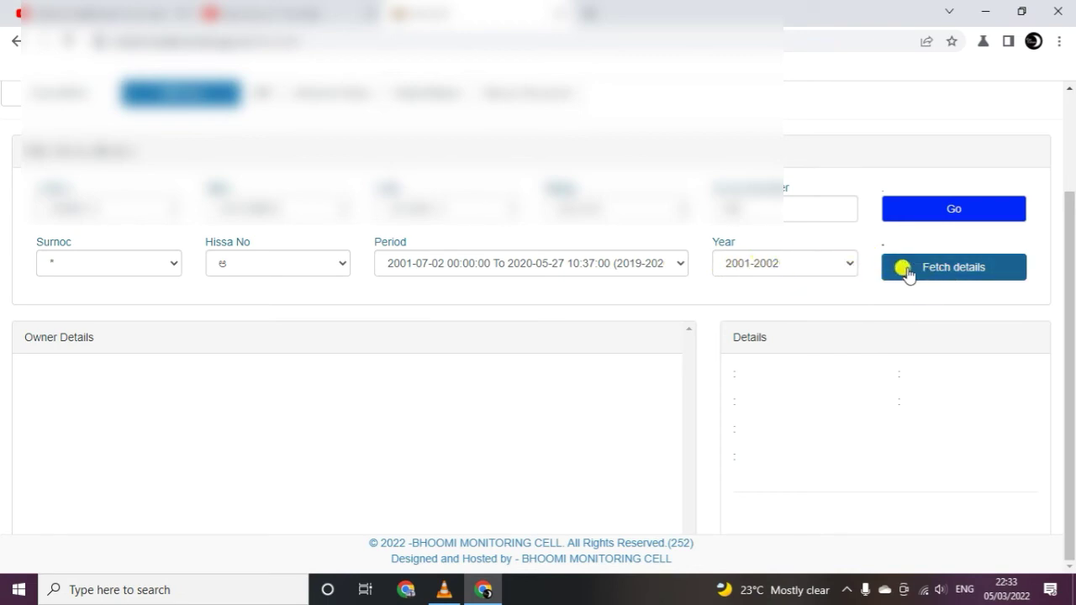
click(935, 268)
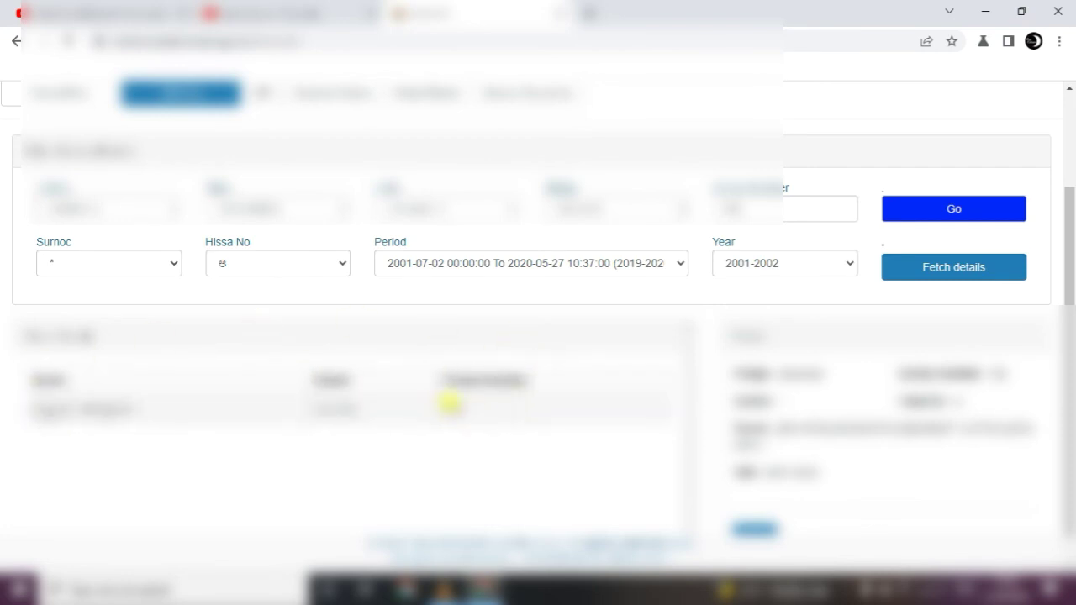
Open the document view of the fetched land record, accept the pop-up message, and examine the whole document.
scroll(480, 406, down, 1)
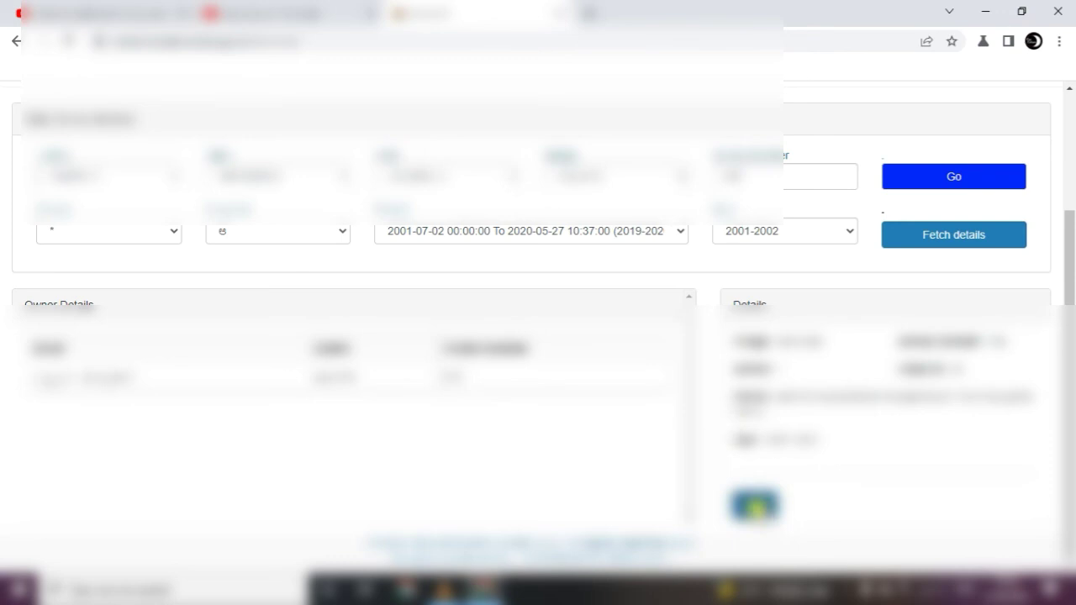
click(754, 505)
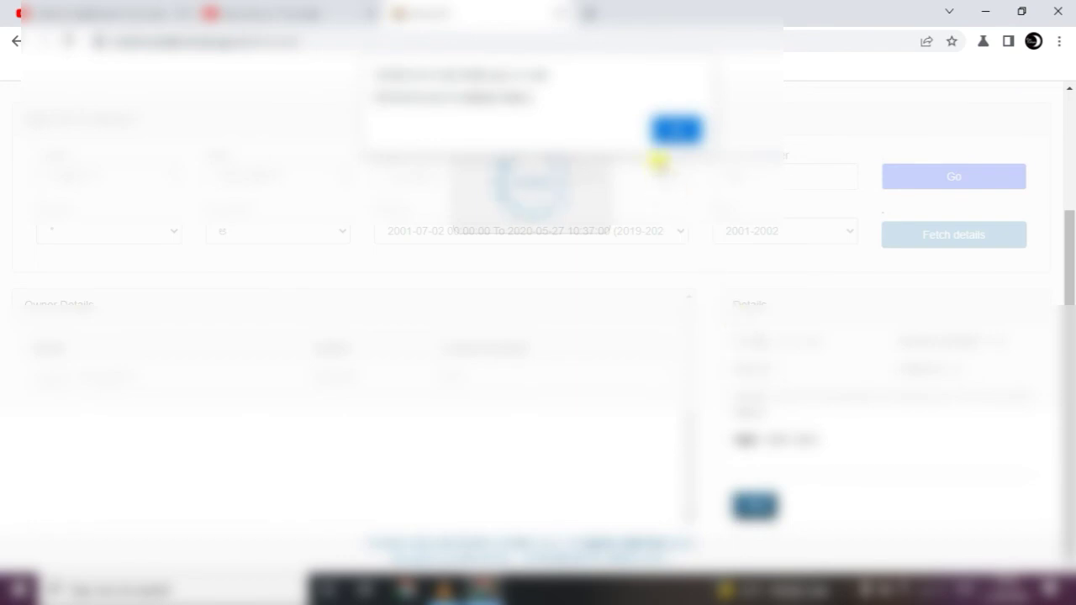
click(666, 136)
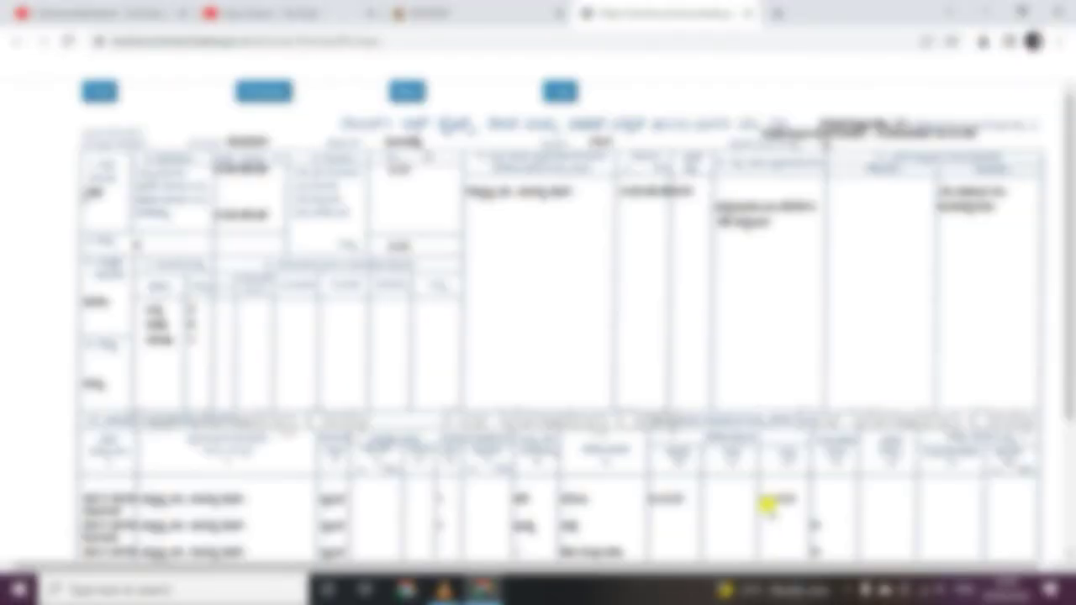
scroll(743, 448, down, 1)
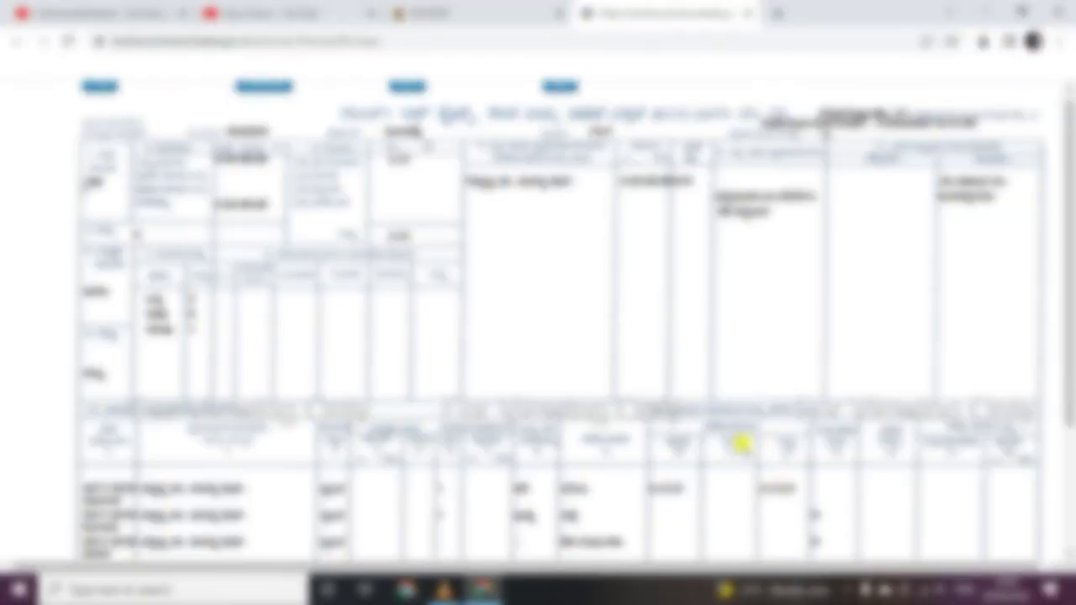
scroll(740, 444, down, 3)
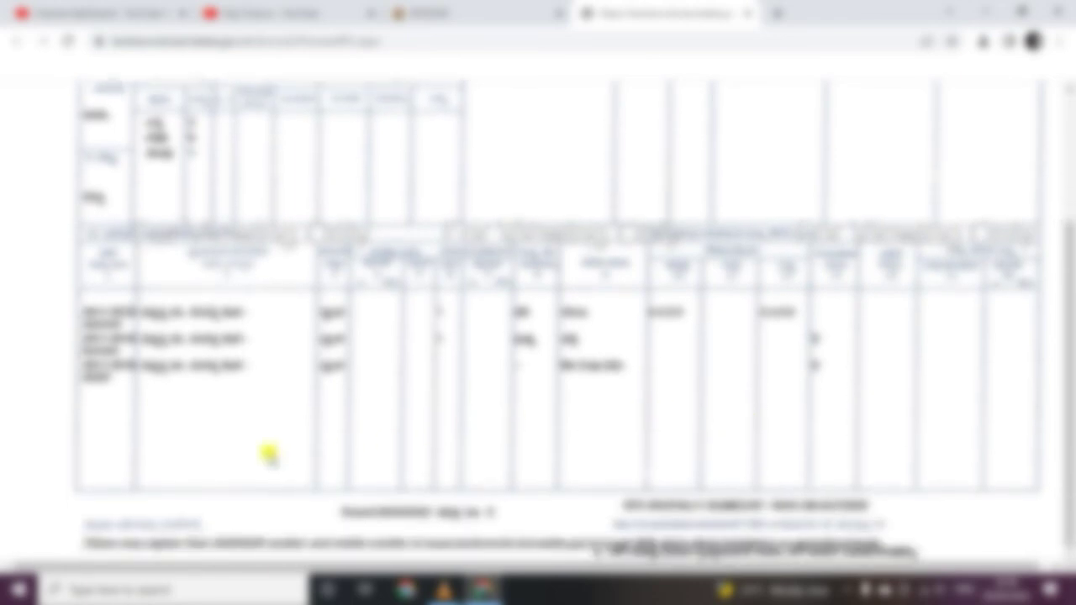
scroll(270, 451, up, 3)
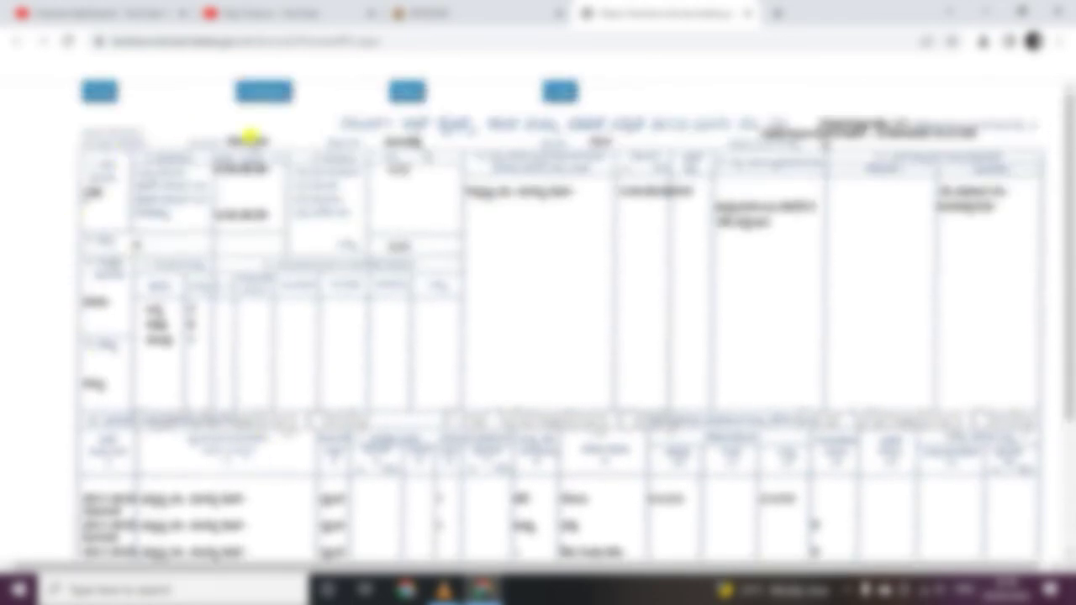
scroll(898, 312, down, 3)
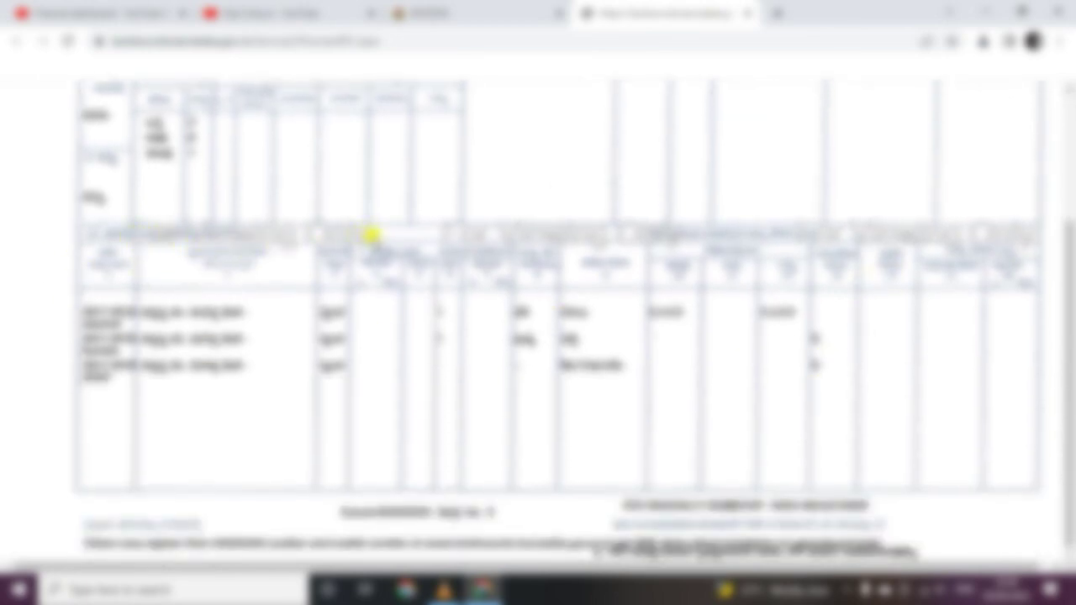
scroll(371, 236, up, 3)
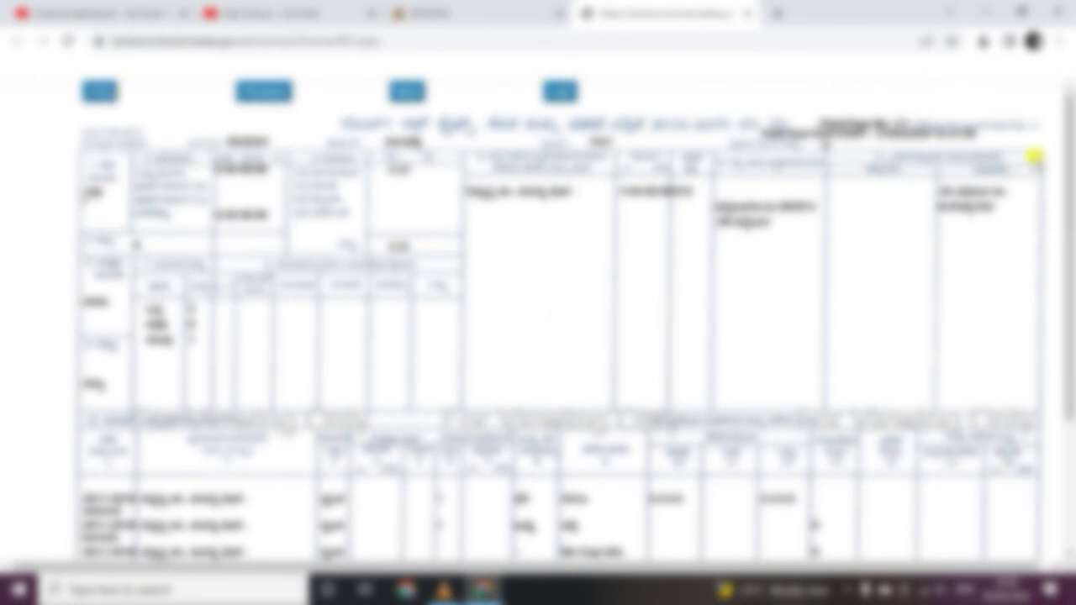